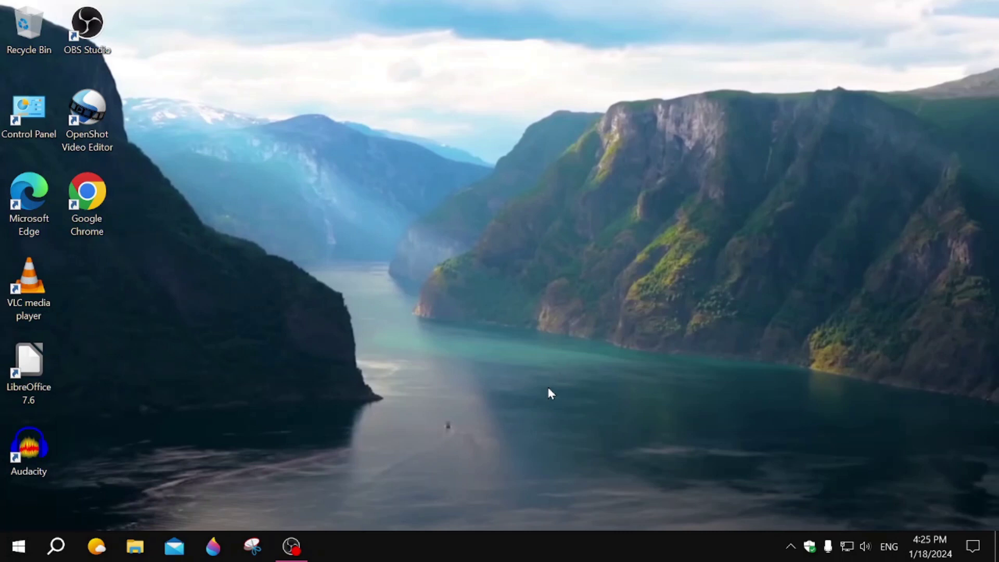
# Launch Task Manager from the taskbar context menu to see processes and their CPU and memory use
pyautogui.rightClick(535, 555)
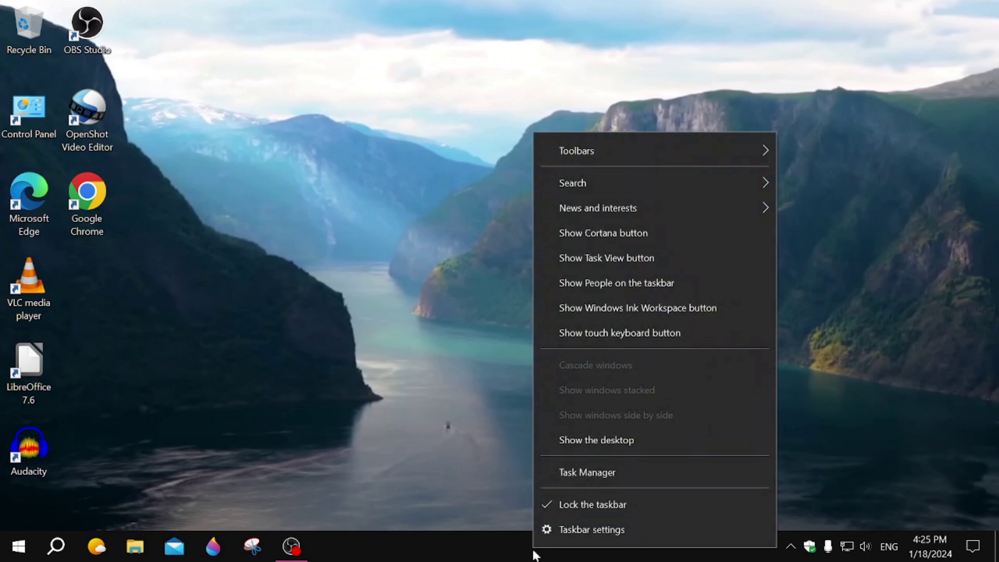
pyautogui.click(589, 472)
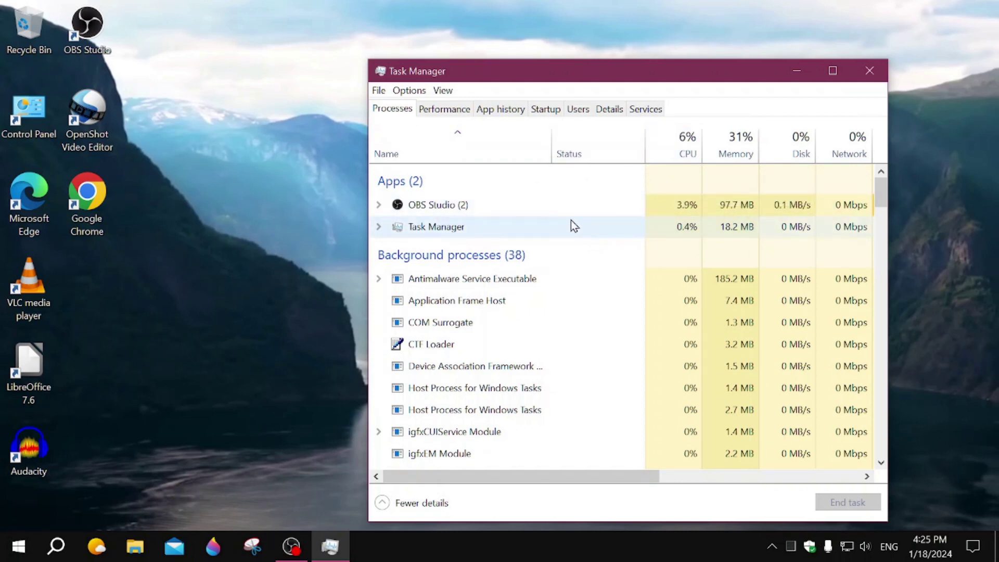
# Check the Startup tab and the Owner user's usage on the Users tab, then close Task Manager
pyautogui.click(547, 110)
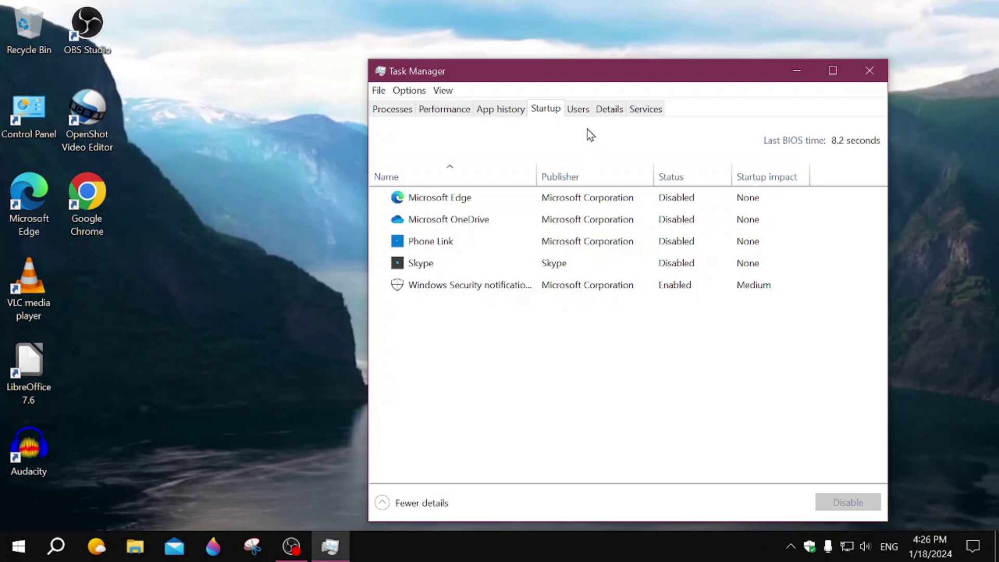
pyautogui.click(579, 110)
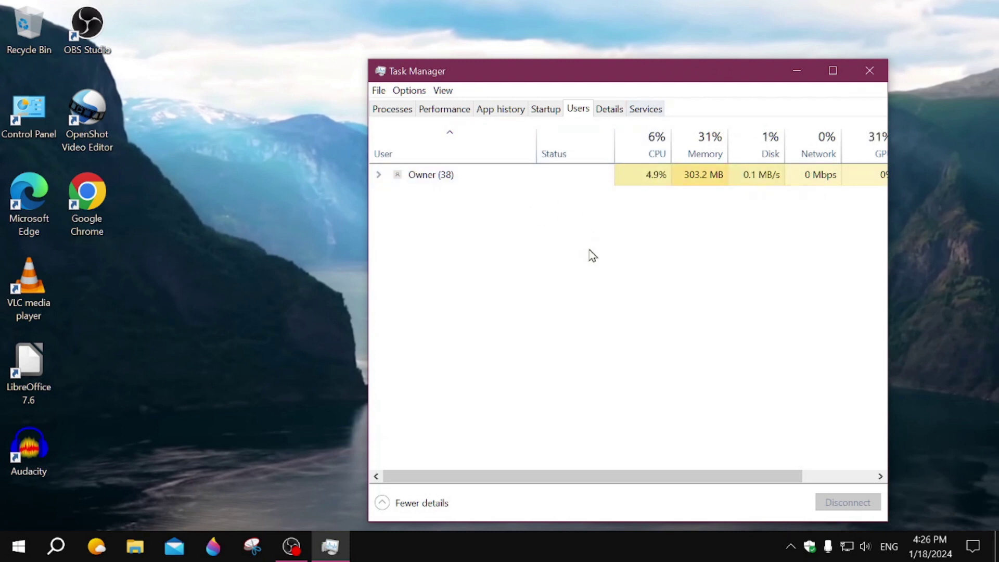
pyautogui.click(870, 70)
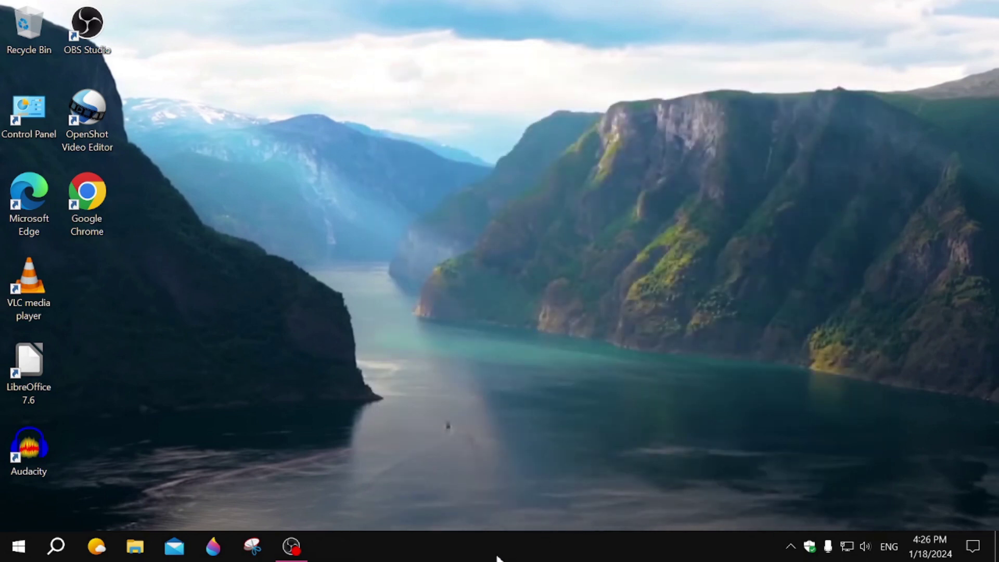
# Open Apps & features in Windows Settings from the Start menu
pyautogui.click(18, 551)
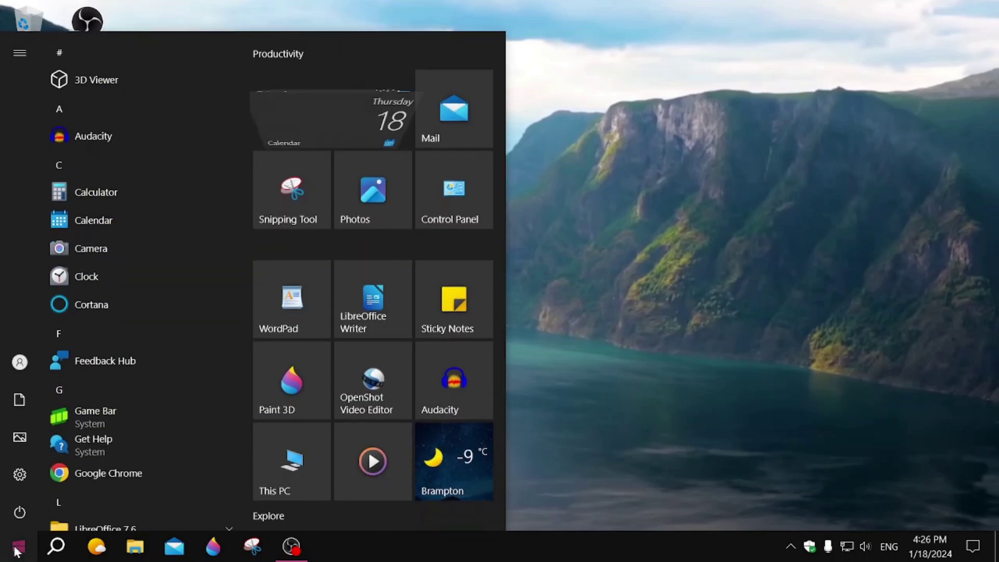
pyautogui.moveTo(20, 474)
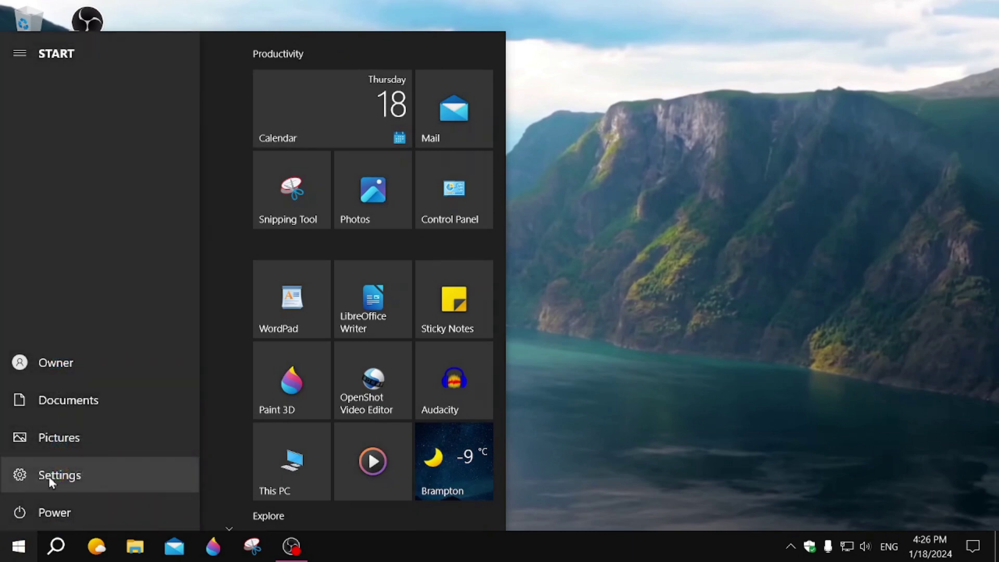
pyautogui.click(54, 475)
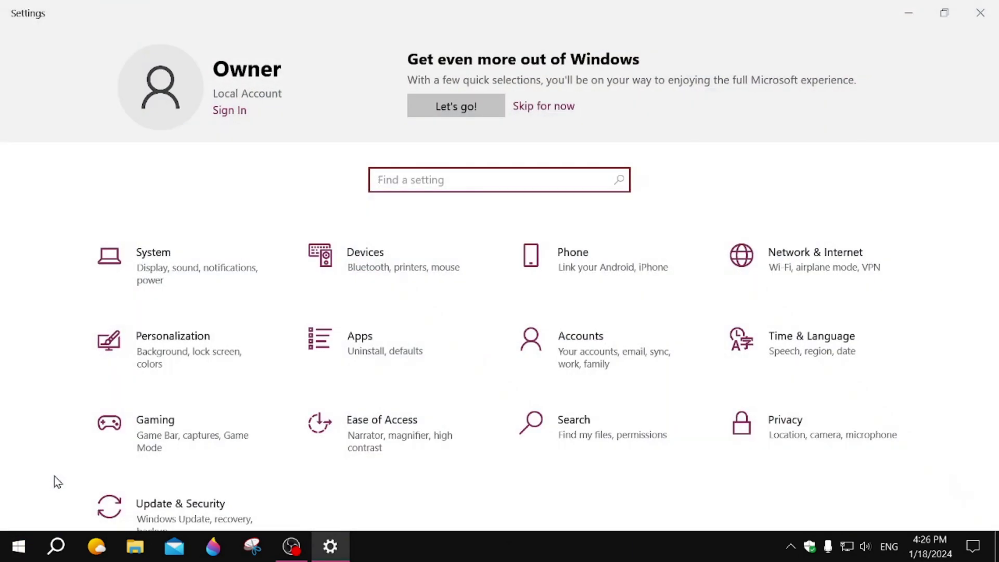
pyautogui.click(360, 344)
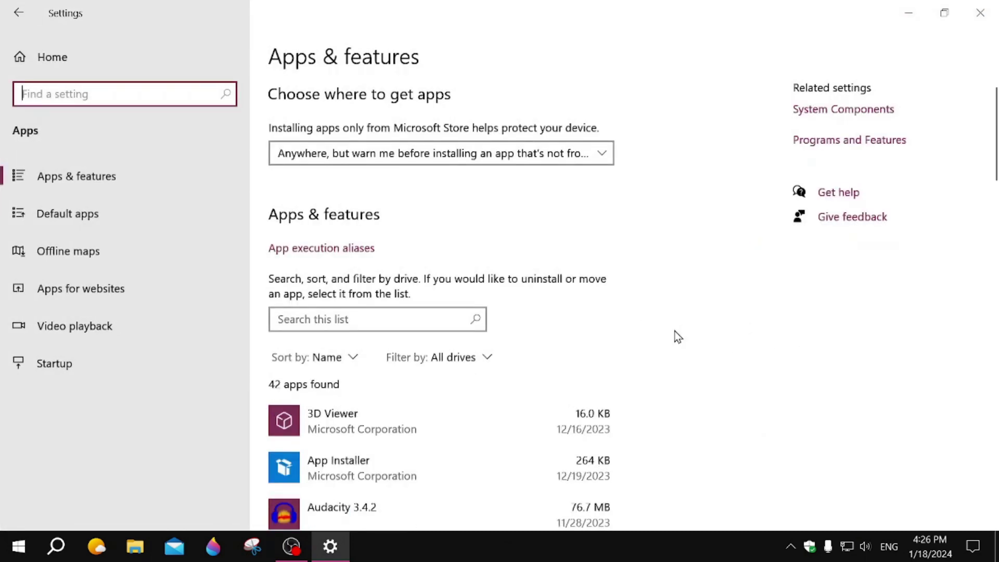
# Scroll down through all 42 installed apps, then back up to the top of the list
pyautogui.scroll(-3, 995, 334)
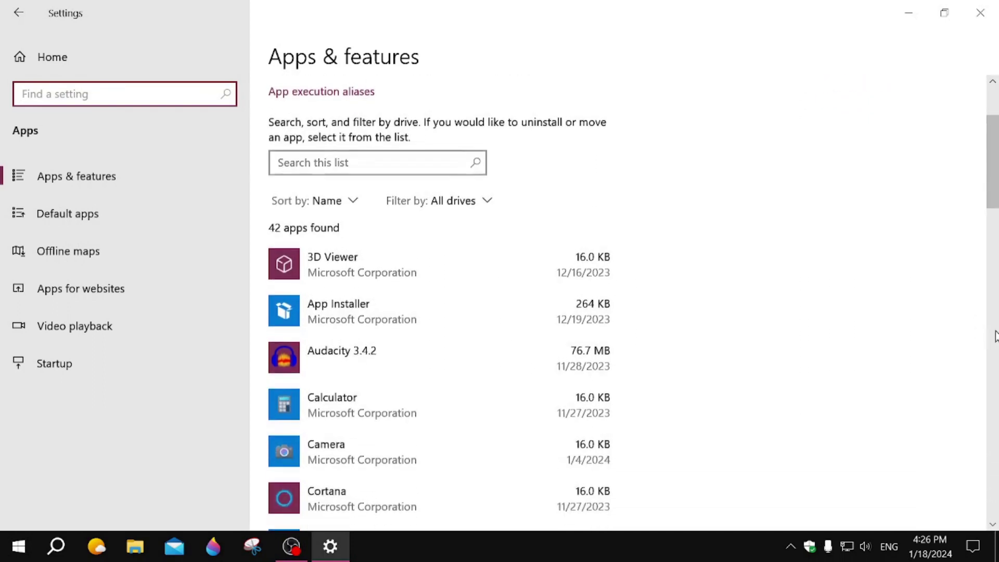
pyautogui.scroll(-1, 995, 337)
pyautogui.scroll(-1, 995, 338)
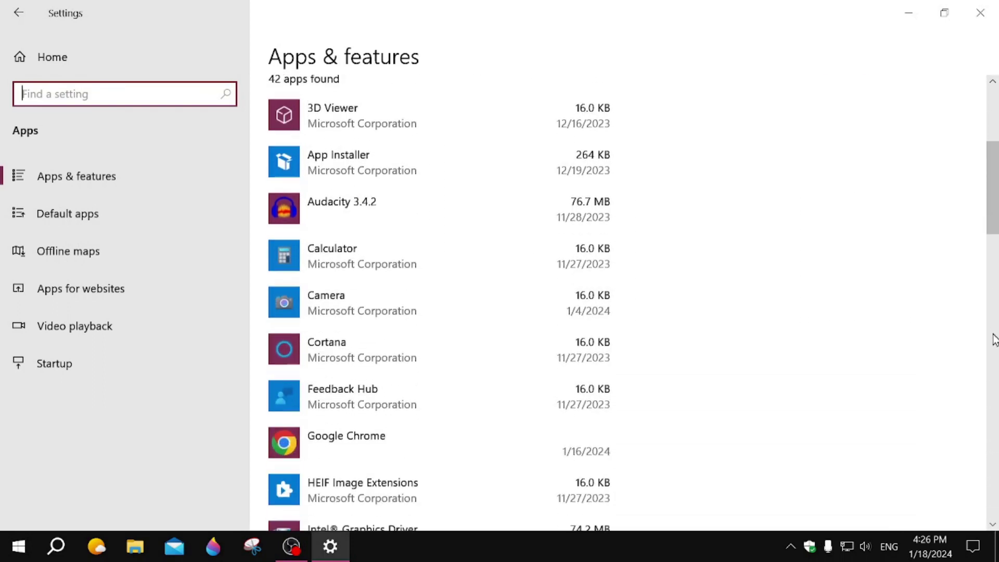
pyautogui.scroll(-3, 995, 340)
pyautogui.scroll(-3, 994, 343)
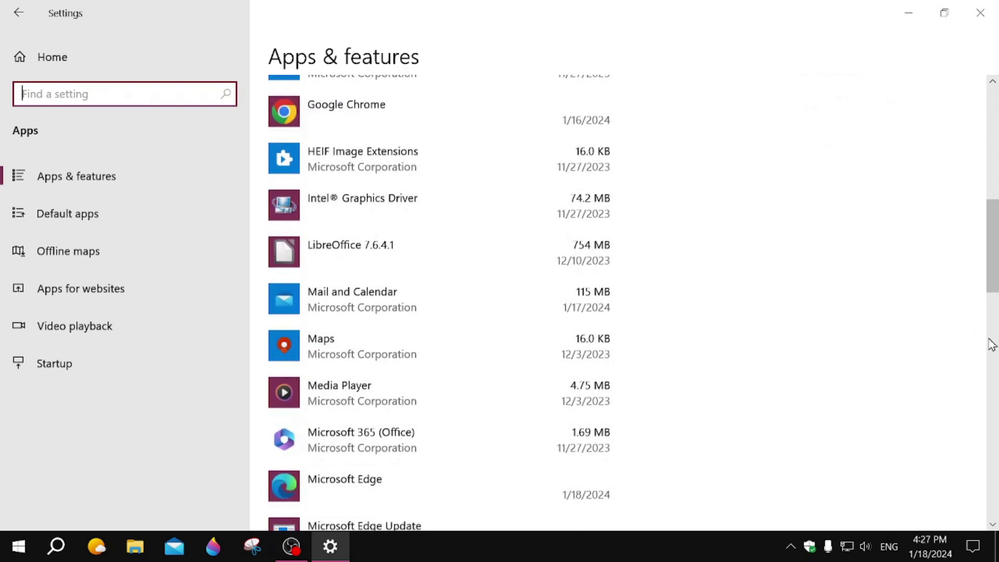
pyautogui.scroll(-2, 993, 346)
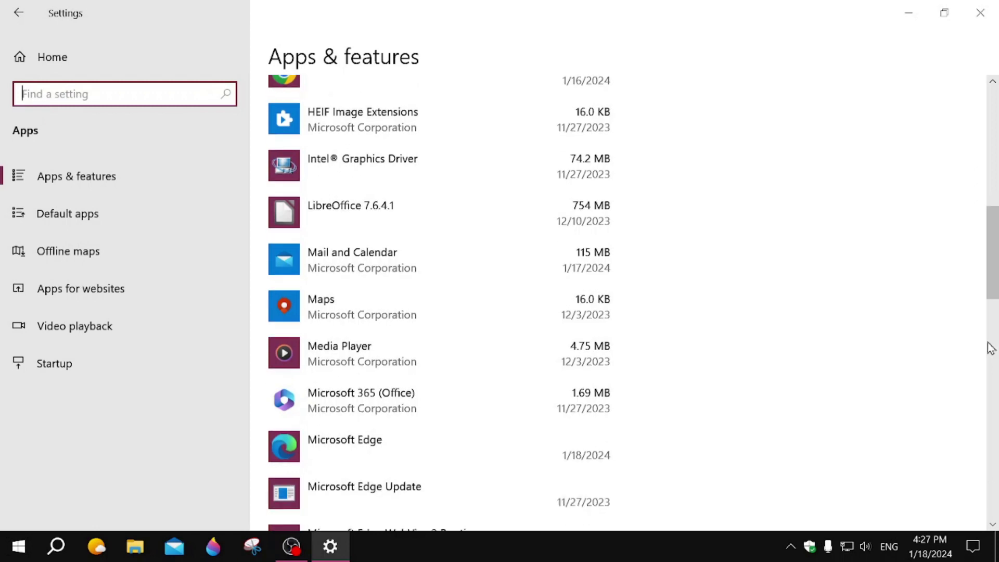
pyautogui.scroll(-3, 992, 347)
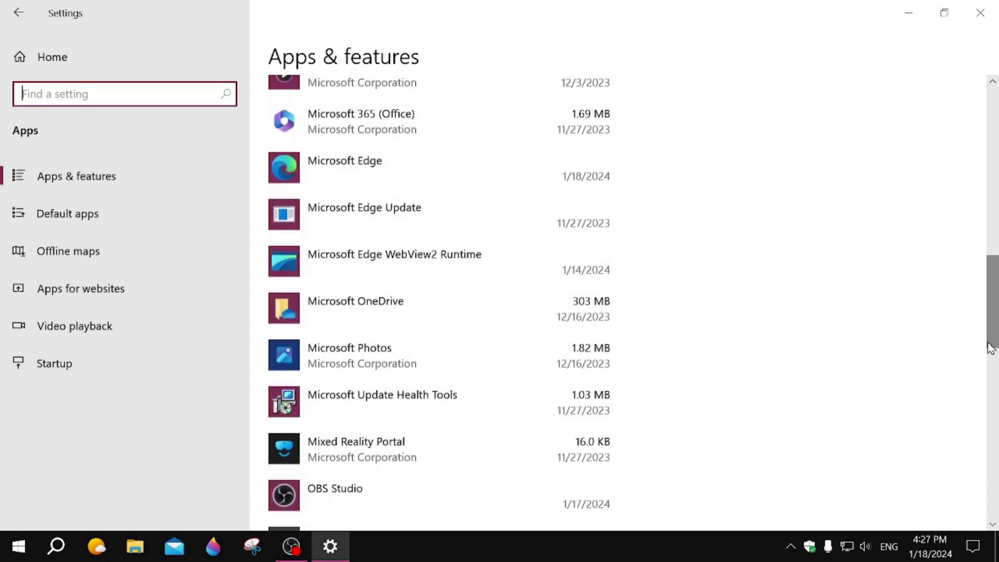
pyautogui.scroll(-1, 991, 348)
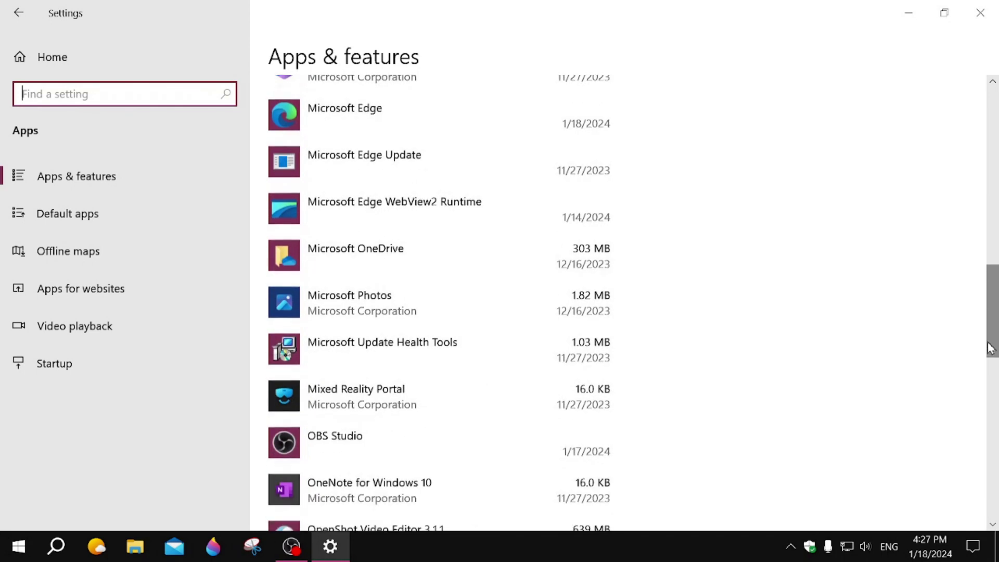
pyautogui.scroll(-2, 992, 348)
pyautogui.scroll(-2, 992, 348)
pyautogui.scroll(-1, 991, 347)
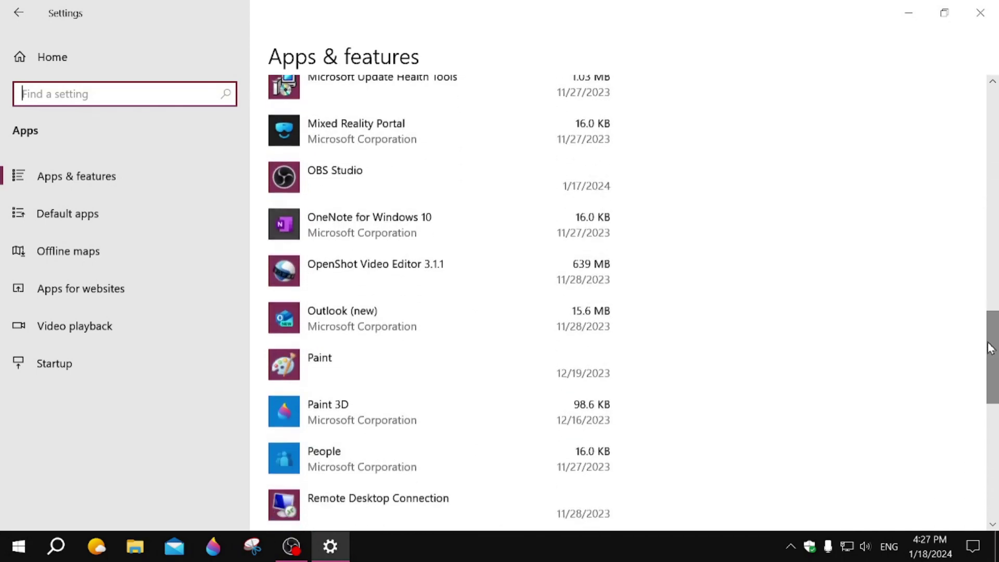
pyautogui.scroll(-2, 991, 348)
pyautogui.scroll(-2, 992, 347)
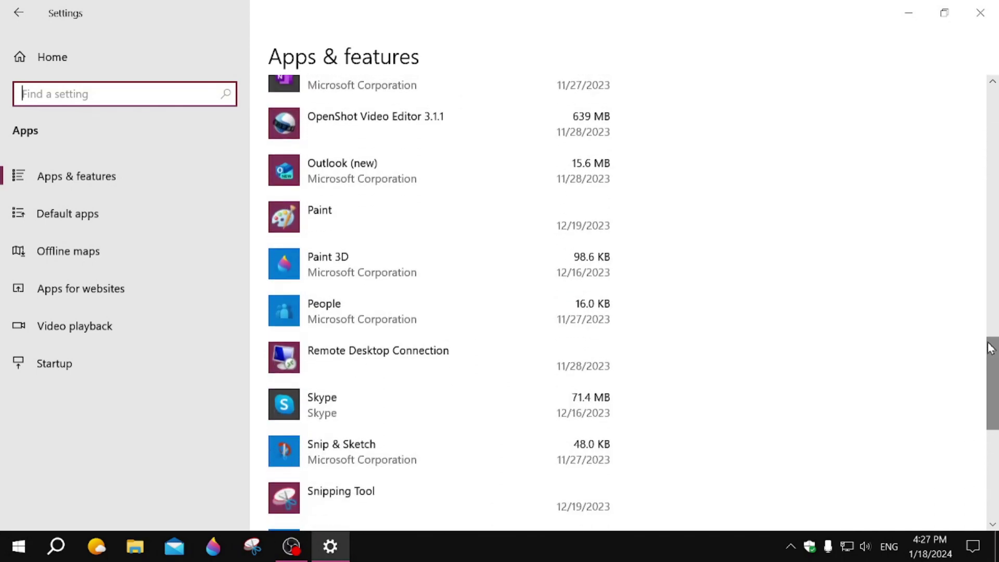
pyautogui.scroll(-1, 992, 347)
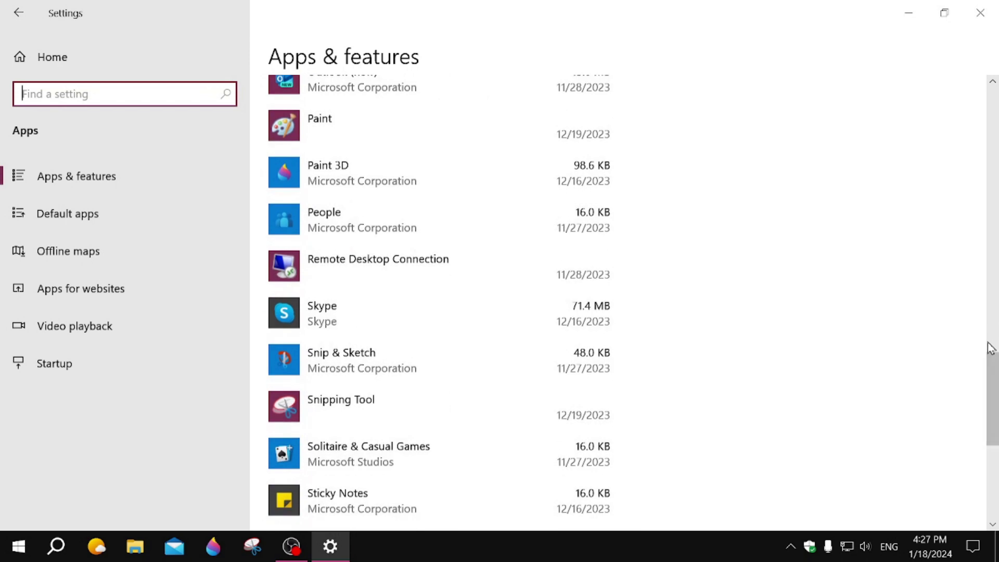
pyautogui.scroll(-1, 991, 348)
pyautogui.scroll(-1, 991, 348)
pyautogui.scroll(-1, 991, 347)
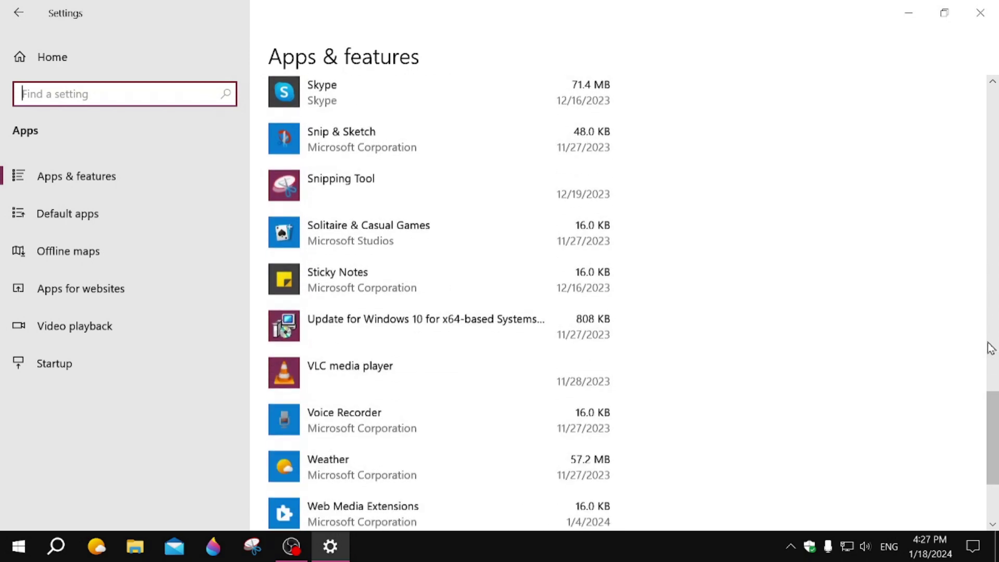
pyautogui.scroll(-2, 992, 348)
pyautogui.scroll(2, 904, 359)
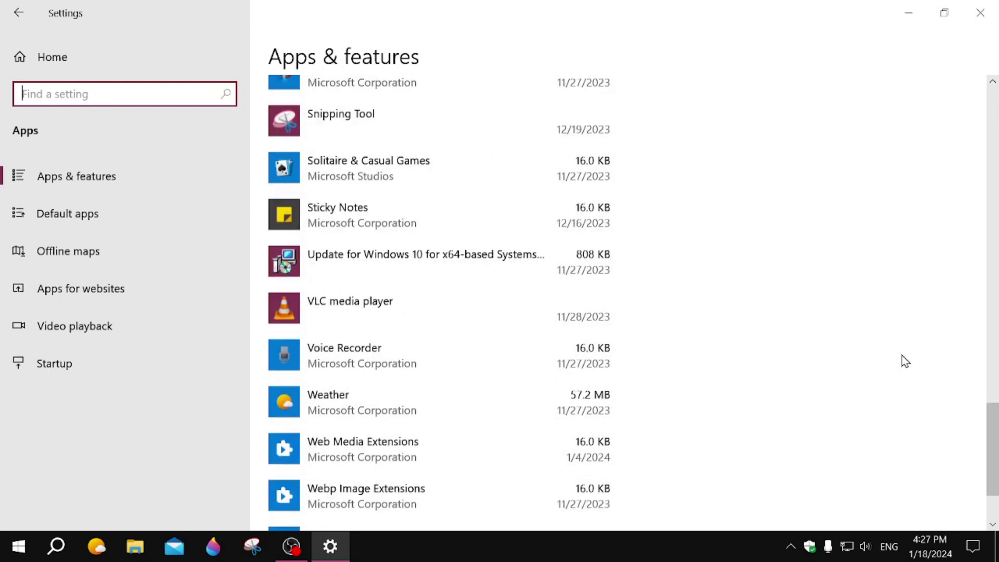
pyautogui.scroll(3, 903, 358)
pyautogui.scroll(3, 906, 360)
pyautogui.scroll(4, 906, 359)
pyautogui.scroll(3, 911, 353)
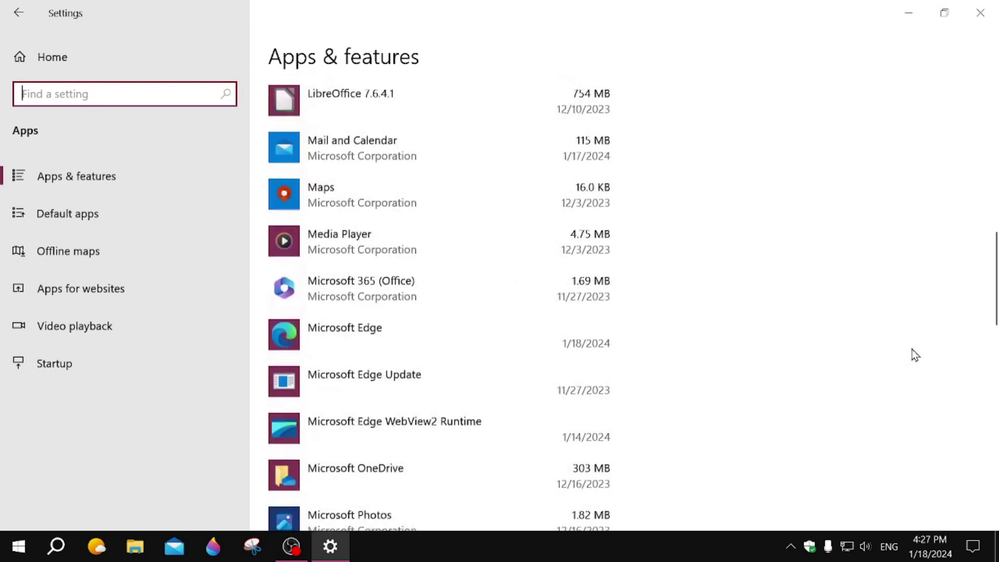
pyautogui.scroll(3, 913, 354)
pyautogui.scroll(3, 915, 355)
pyautogui.scroll(2, 913, 354)
pyautogui.scroll(2, 913, 354)
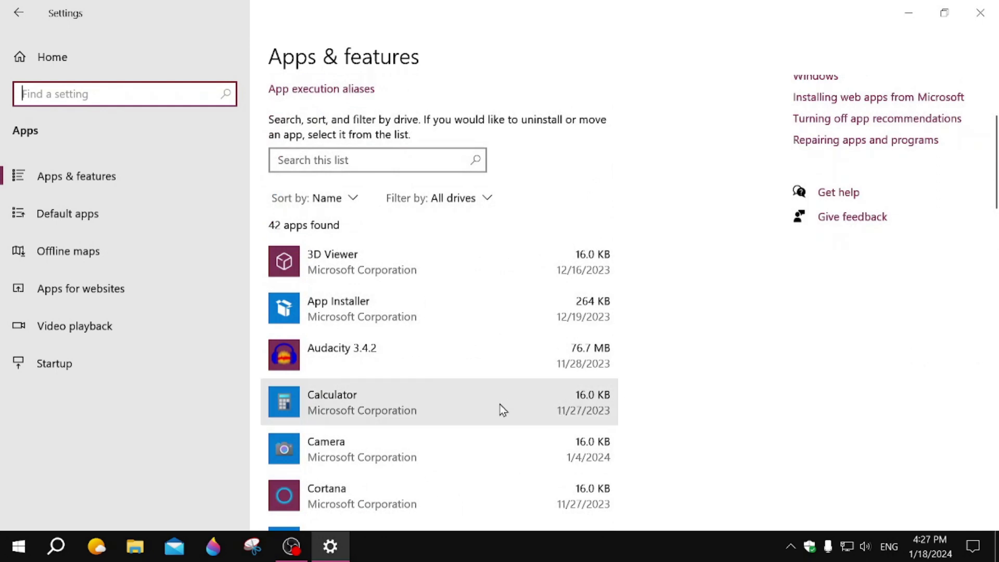
# Expand Calculator to see its uninstall option without uninstalling, then close Settings
pyautogui.click(435, 405)
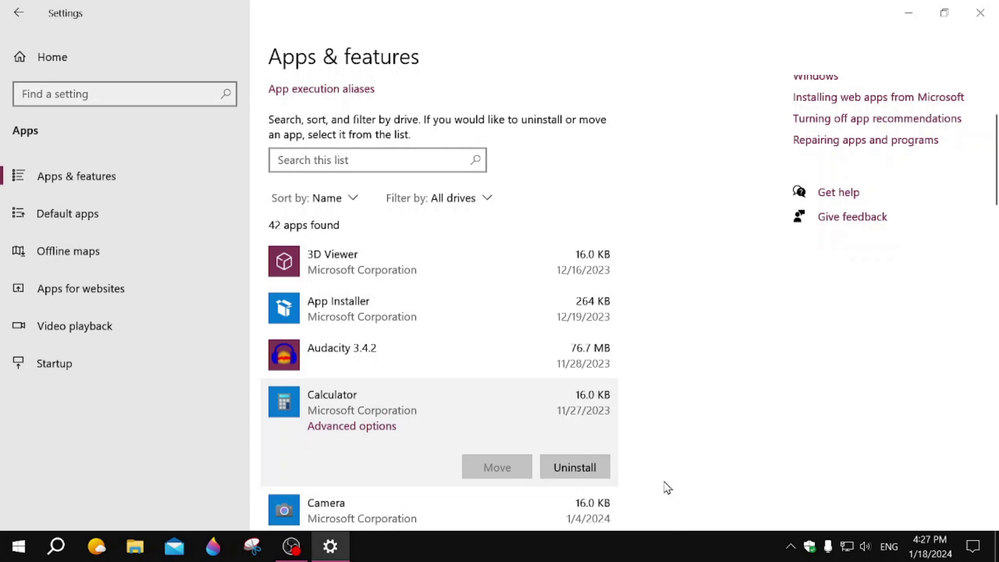
pyautogui.click(979, 14)
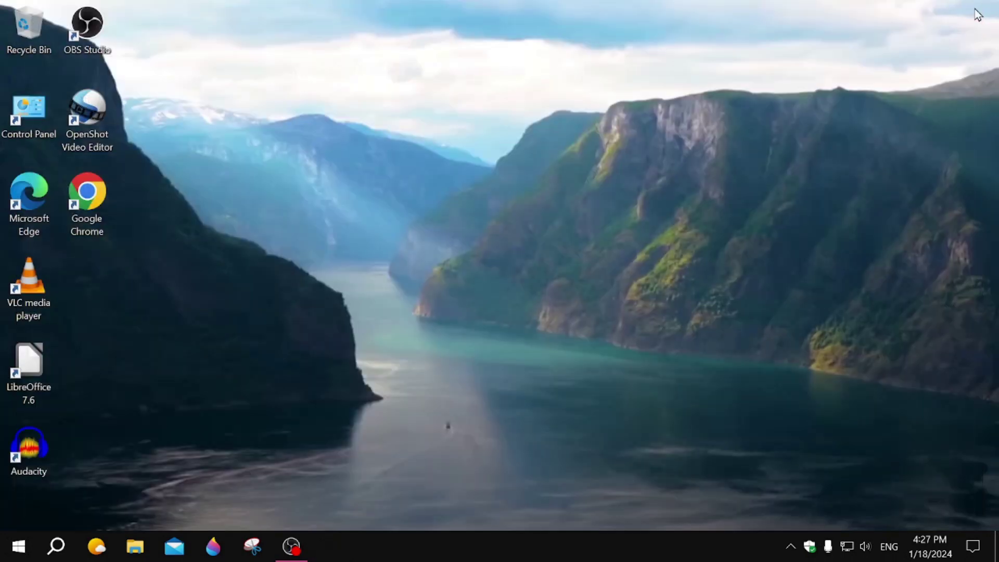
pyautogui.rightClick(533, 558)
pyautogui.click(583, 472)
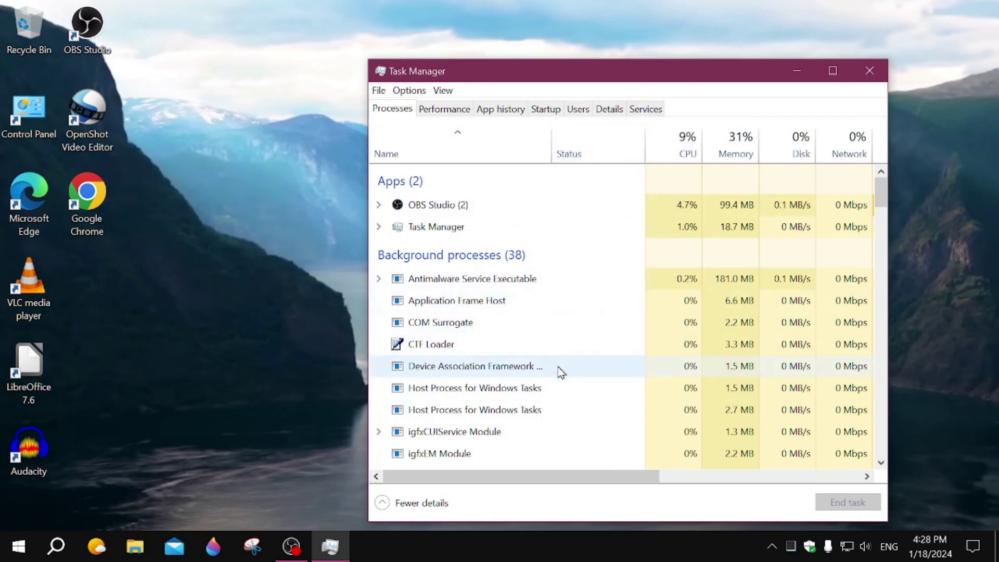
pyautogui.click(871, 72)
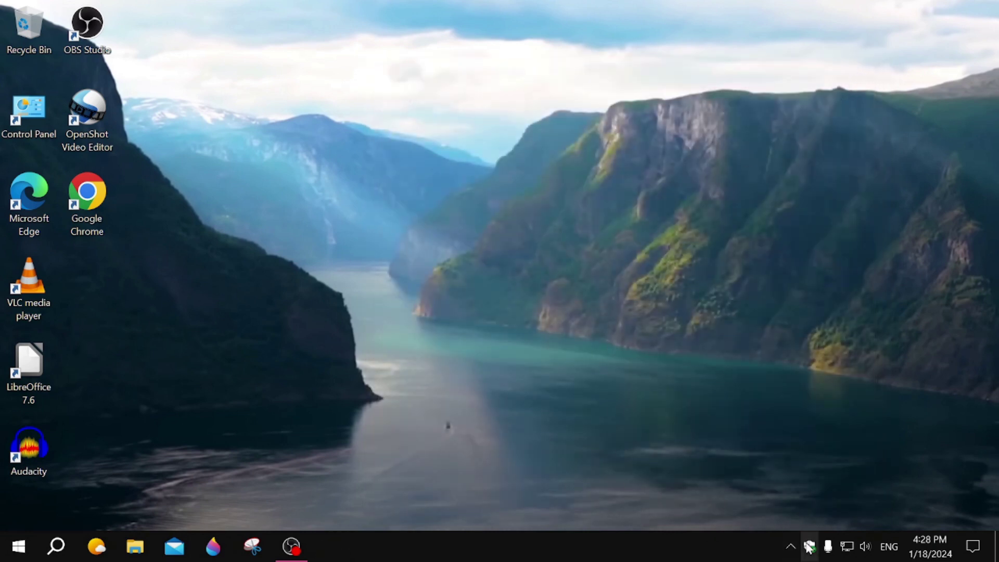
pyautogui.moveTo(810, 545)
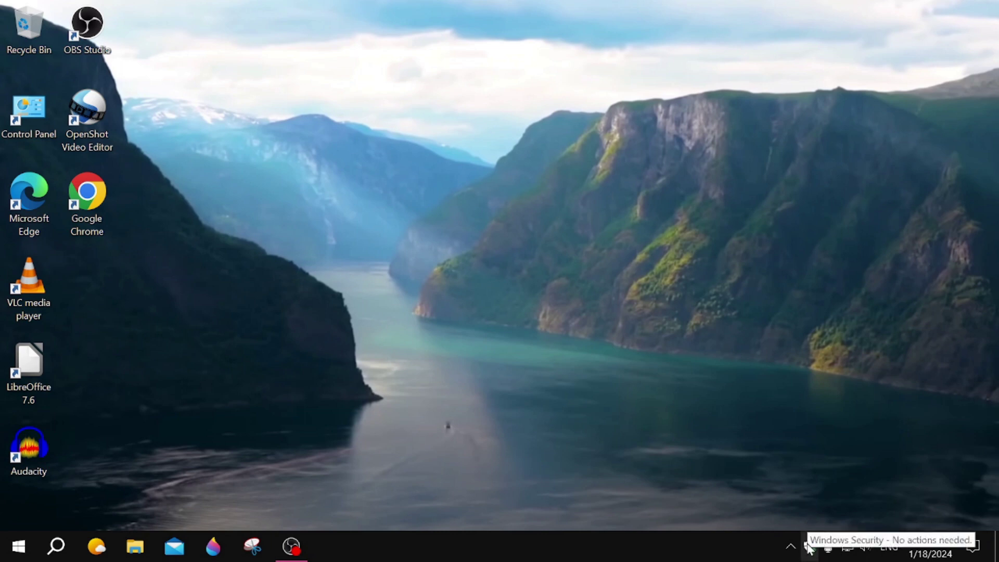
pyautogui.click(809, 547)
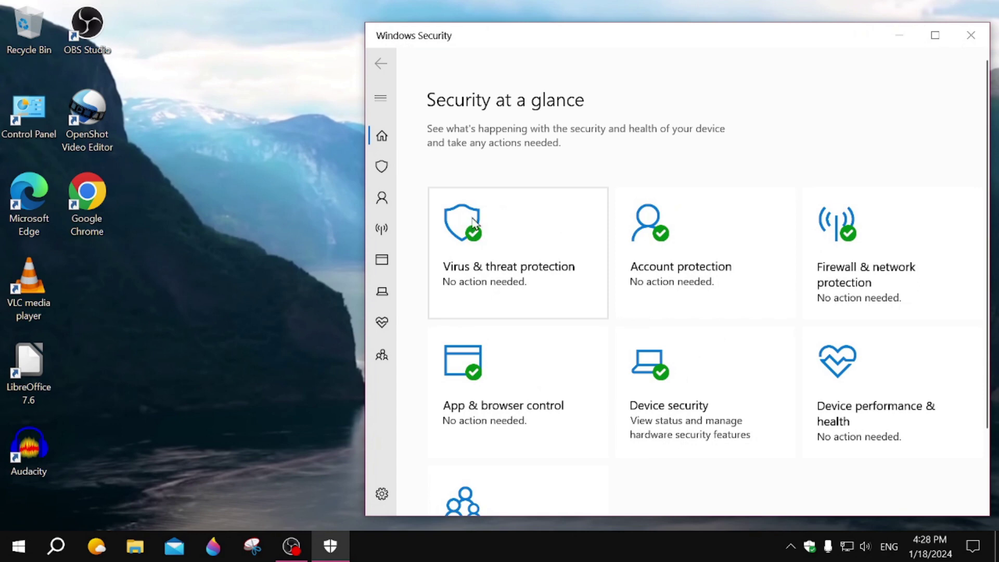
pyautogui.click(383, 167)
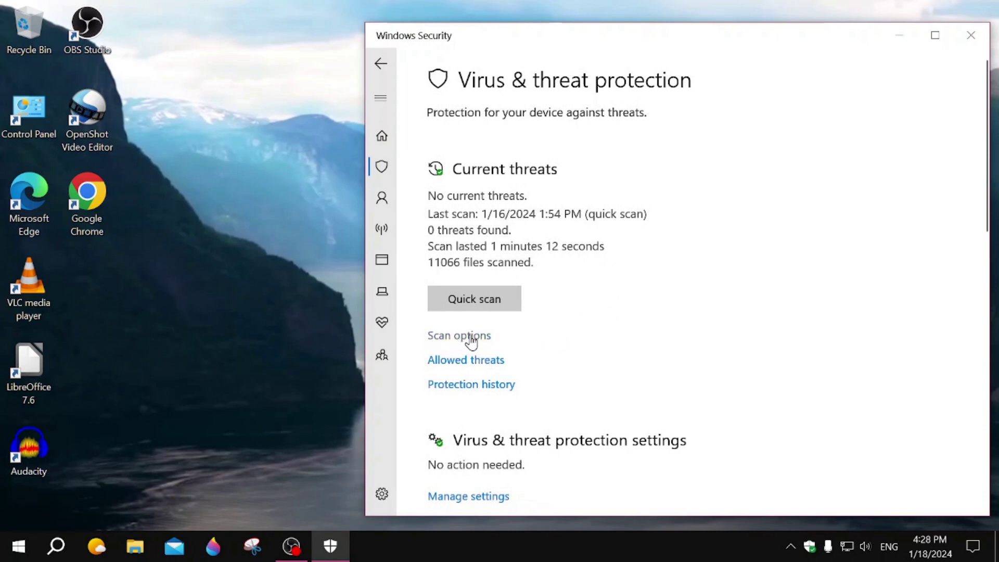
pyautogui.click(471, 337)
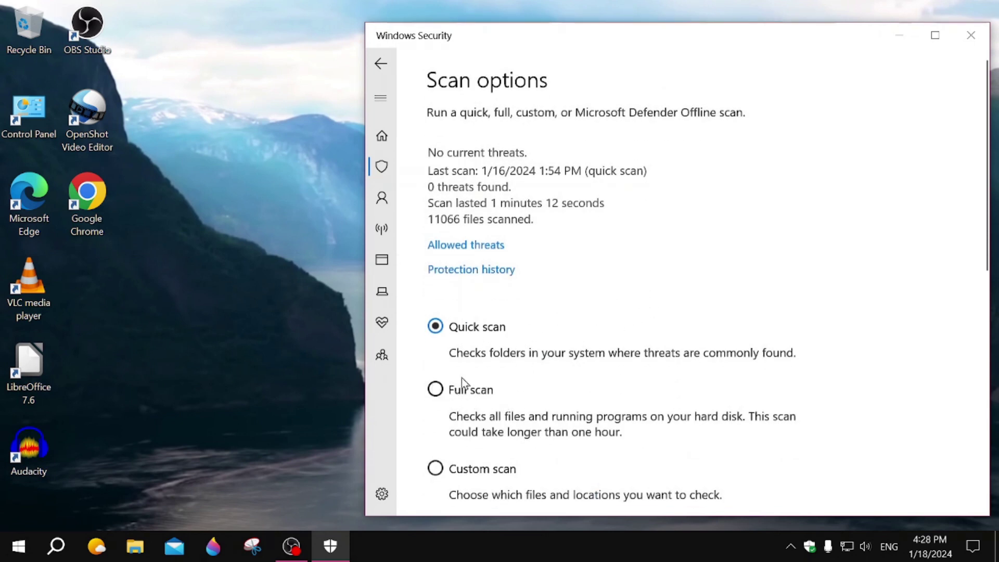
pyautogui.click(972, 36)
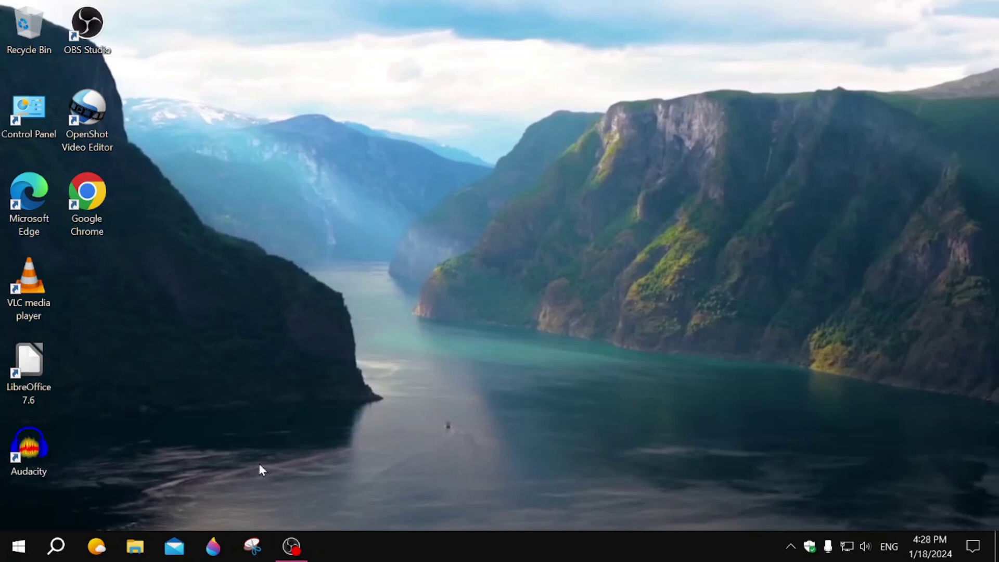
# Search Windows for 'mrt' and run it to open the Malicious Software Removal Tool
pyautogui.click(54, 547)
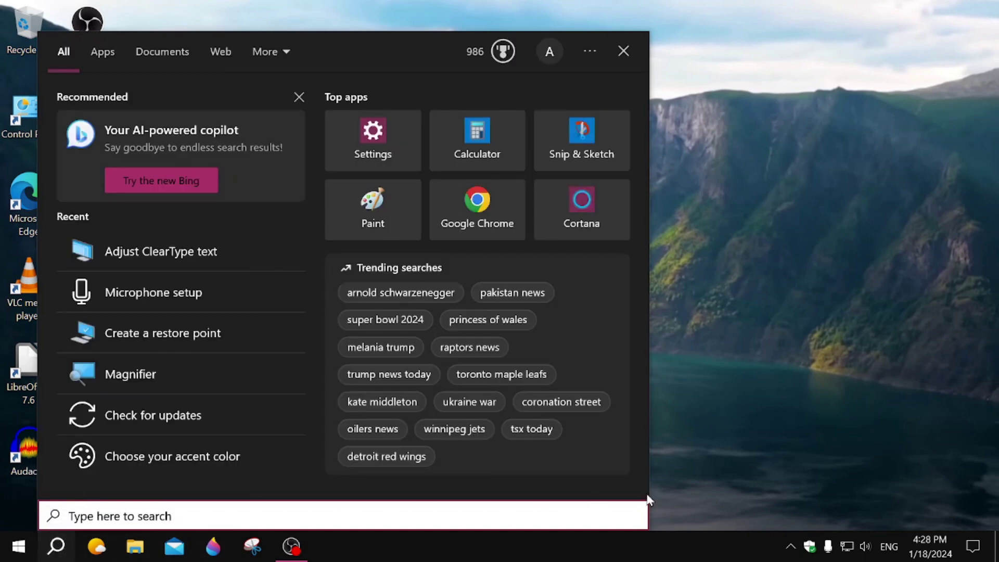
pyautogui.write('mr')
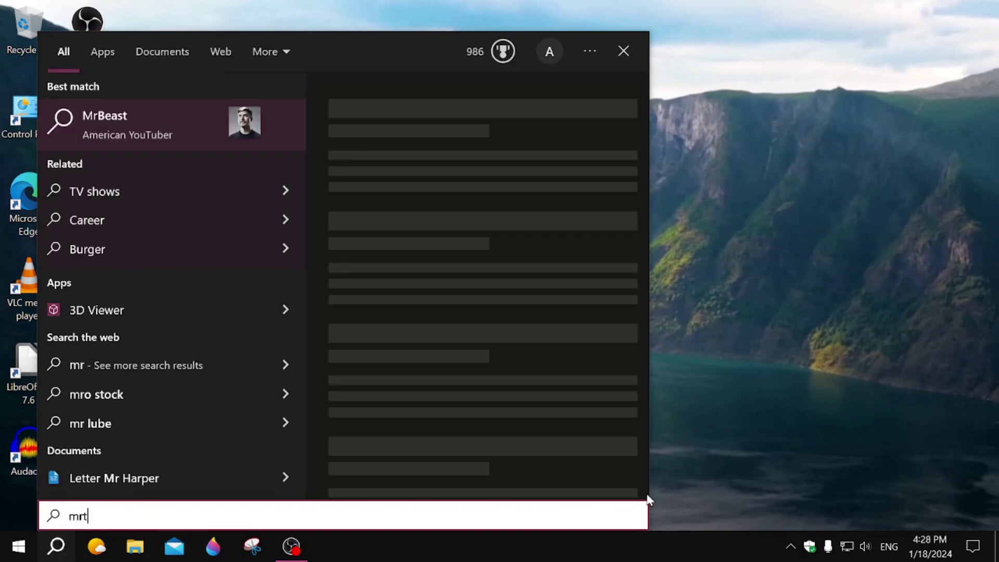
pyautogui.write('t')
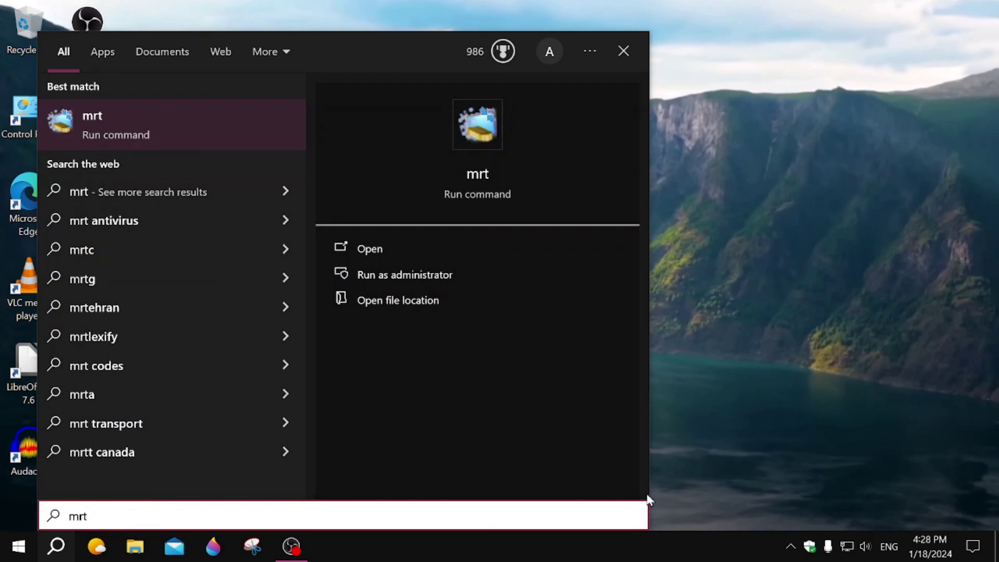
pyautogui.click(480, 175)
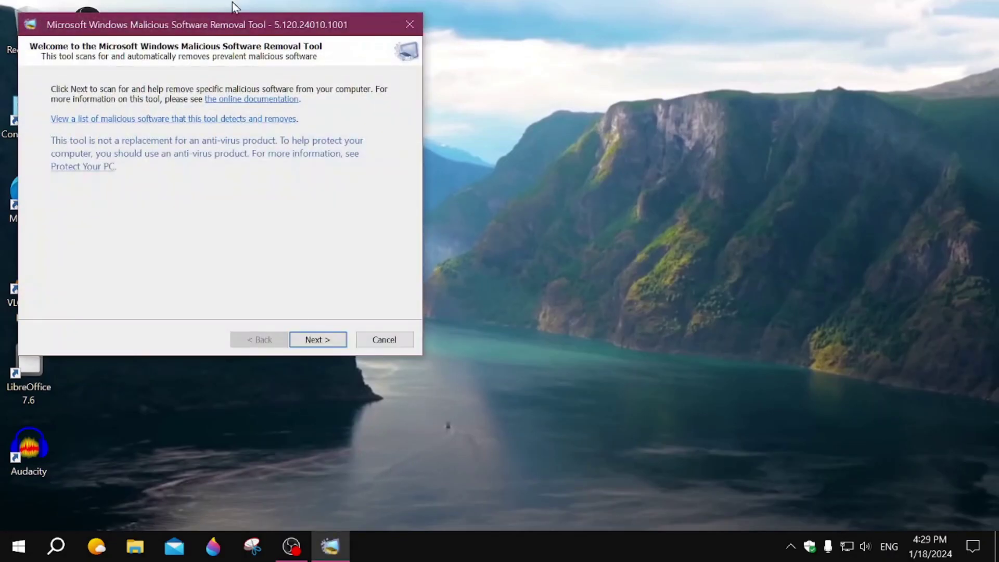
# Move the removal tool window to the centre, view its scan types, then close it without scanning
pyautogui.moveTo(215, 25); pyautogui.dragTo(390, 42)
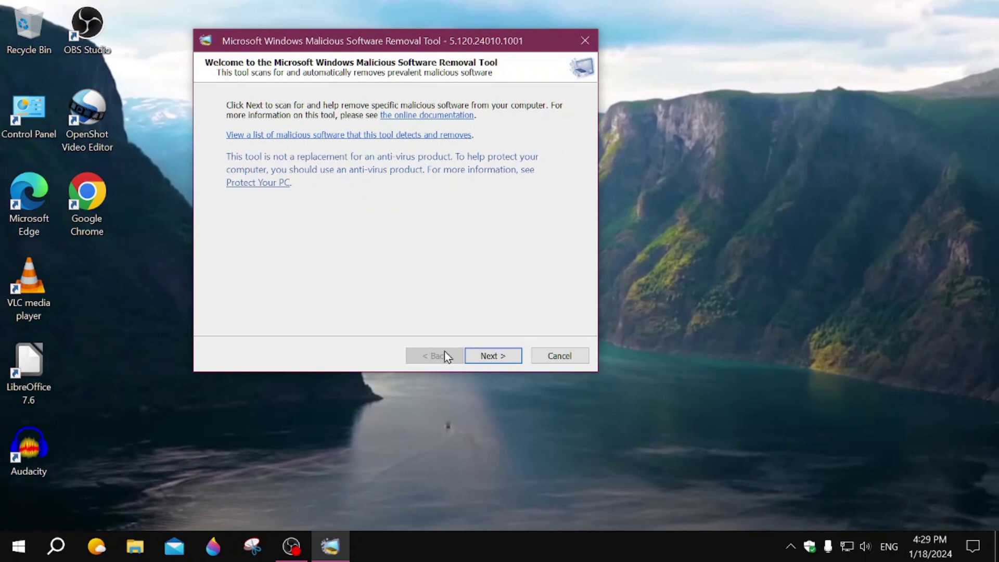
pyautogui.click(491, 359)
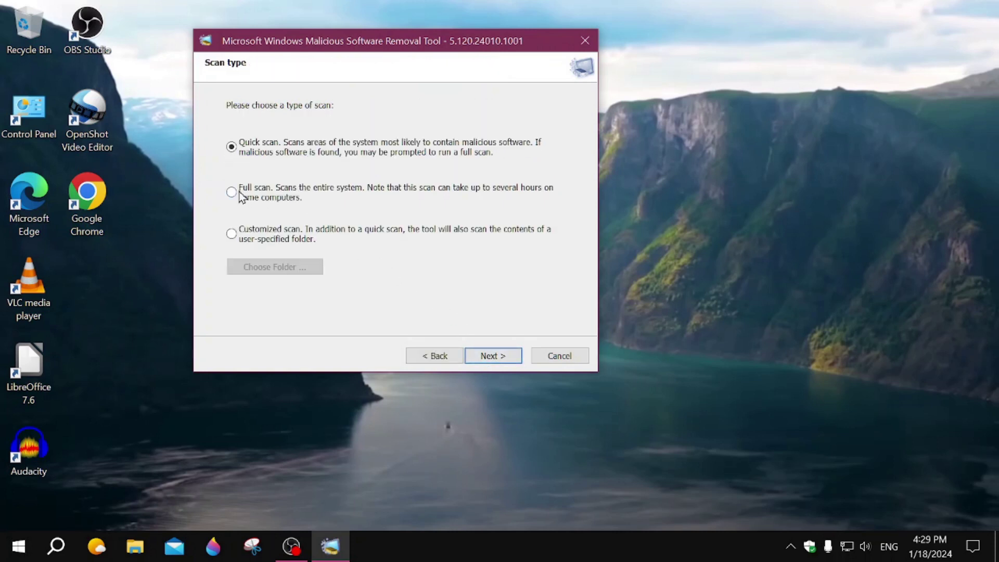
pyautogui.click(587, 40)
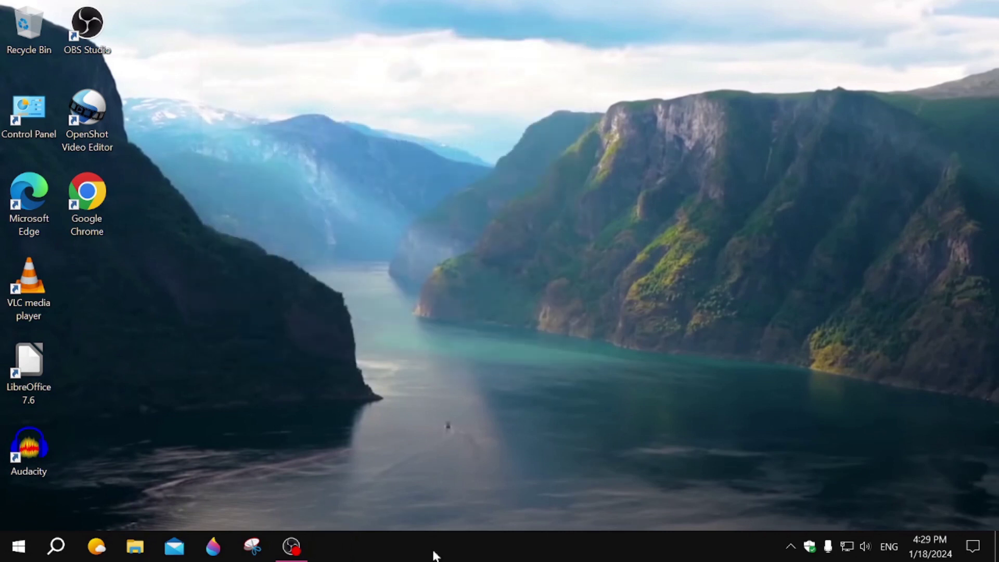